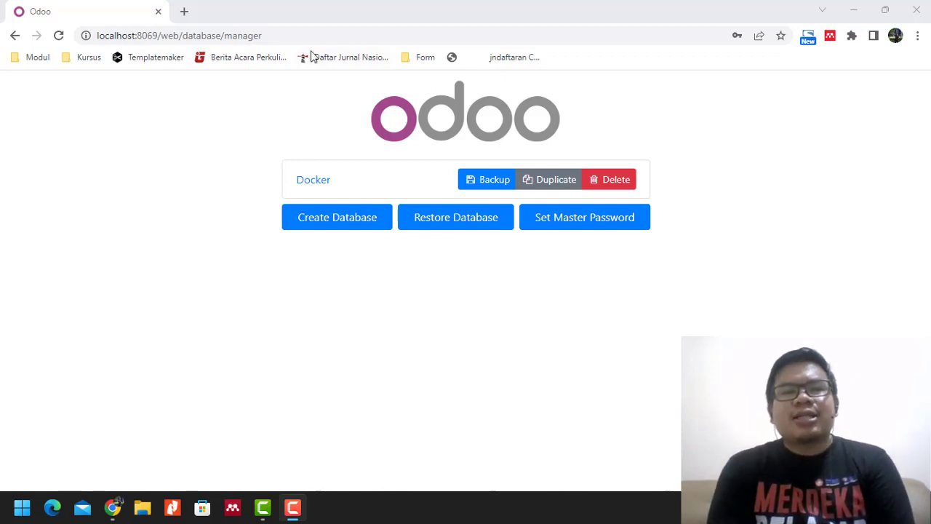
Select the localhost:8069 database manager address in Chrome's address bar.
left_click_drag(162, 35, 296, 35)
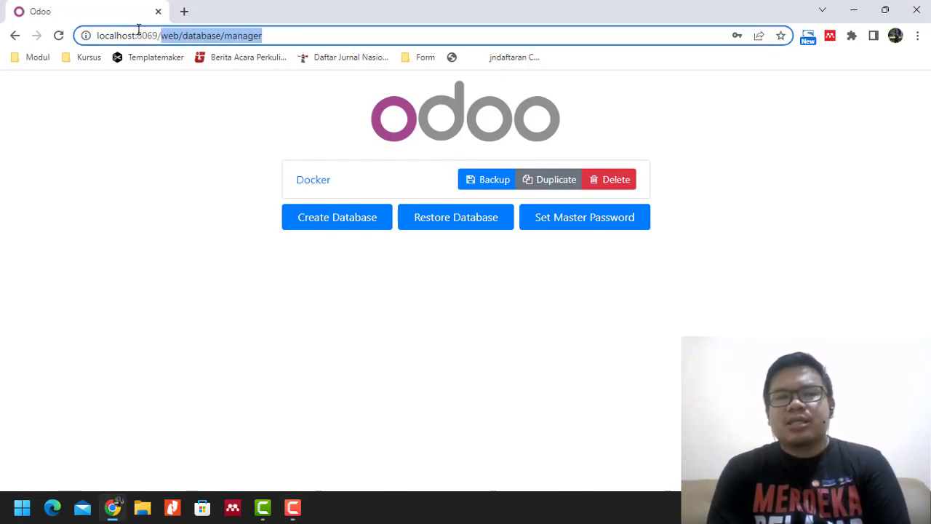
left_click_drag(137, 35, 289, 34)
left_click(162, 37)
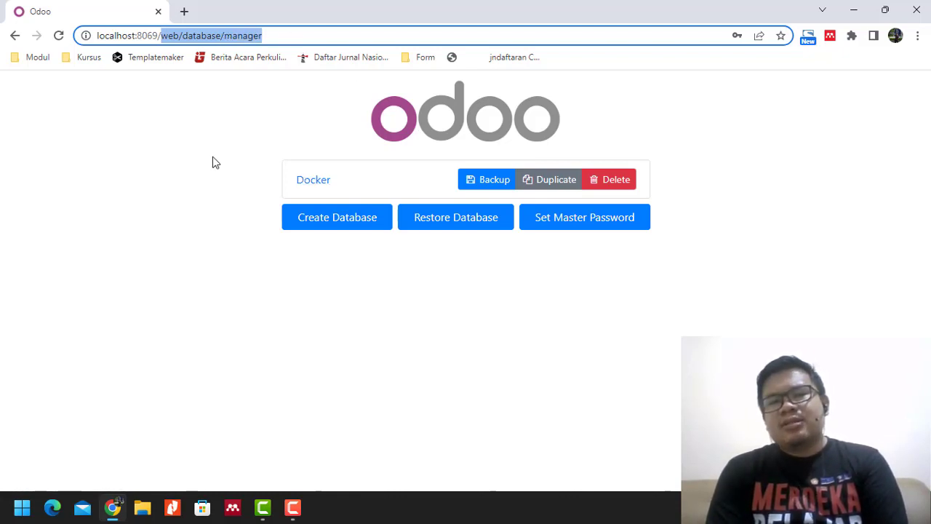
left_click(214, 158)
left_click(284, 35)
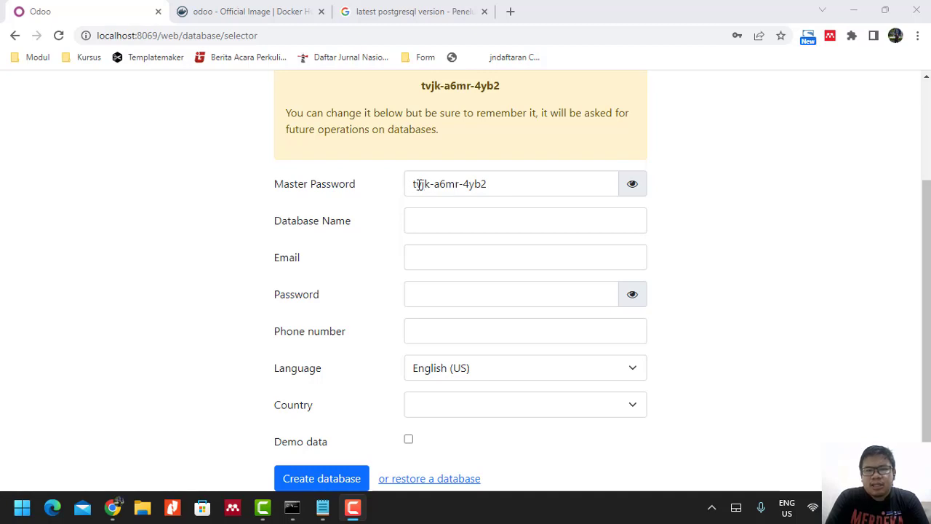
Copy the generated master password, then enter database name latihan, the admin email and password.
left_click_drag(414, 183, 525, 184)
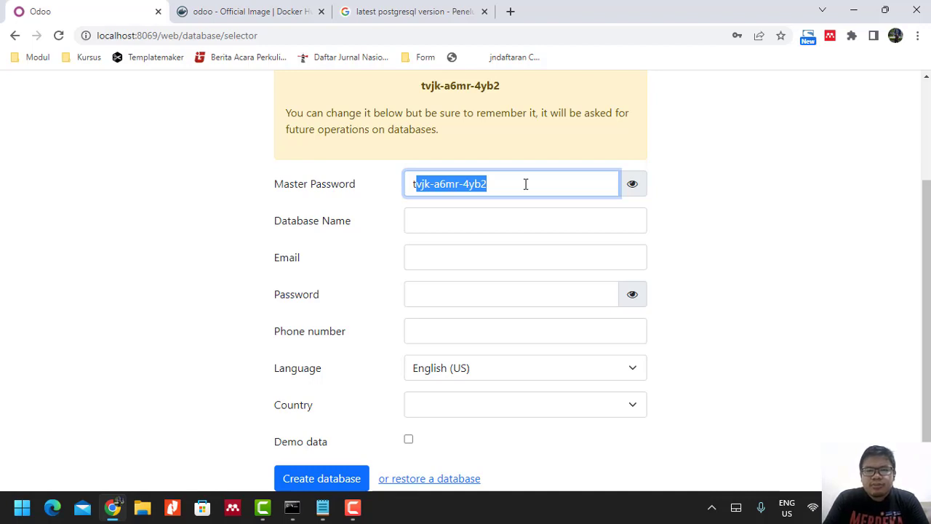
left_click(451, 214)
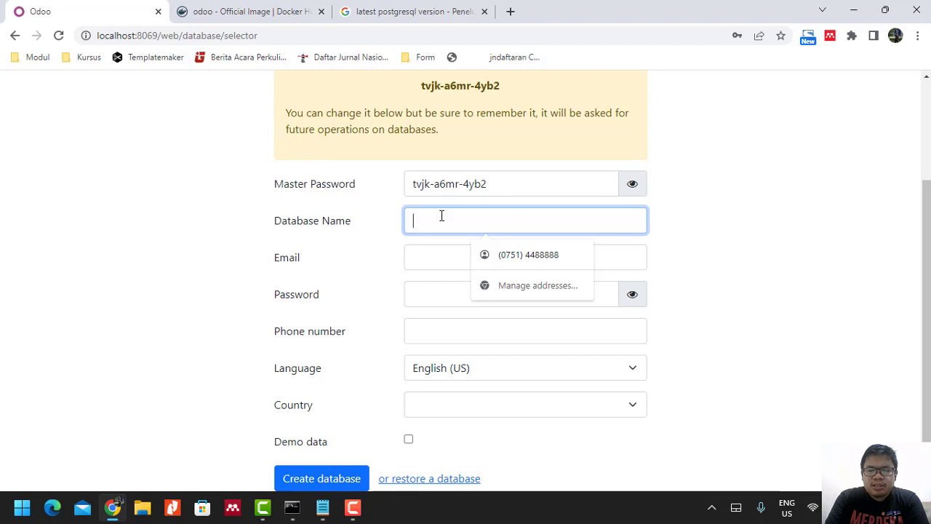
type("latihan")
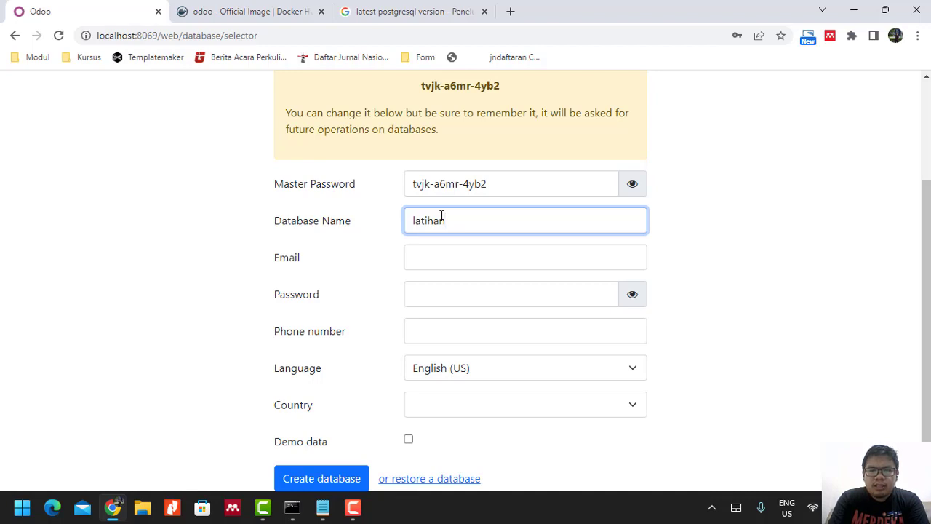
left_click(413, 259)
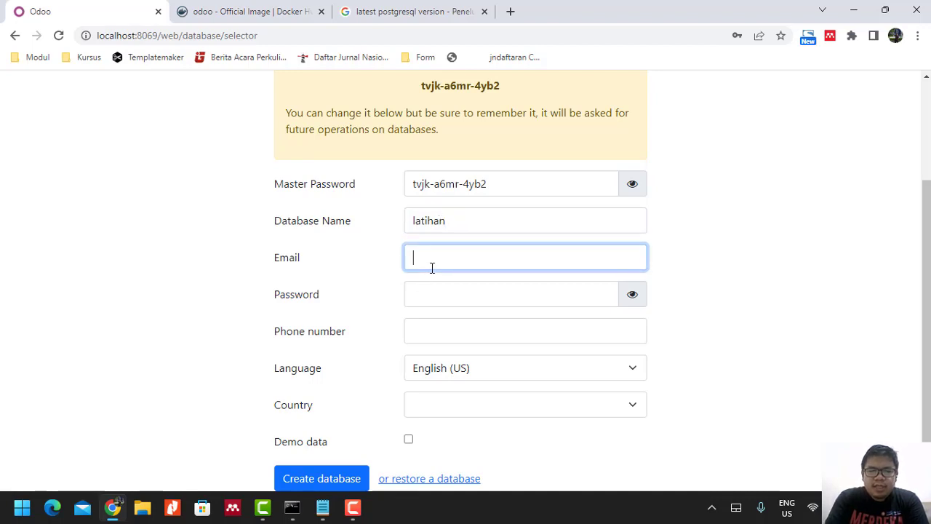
type("ha")
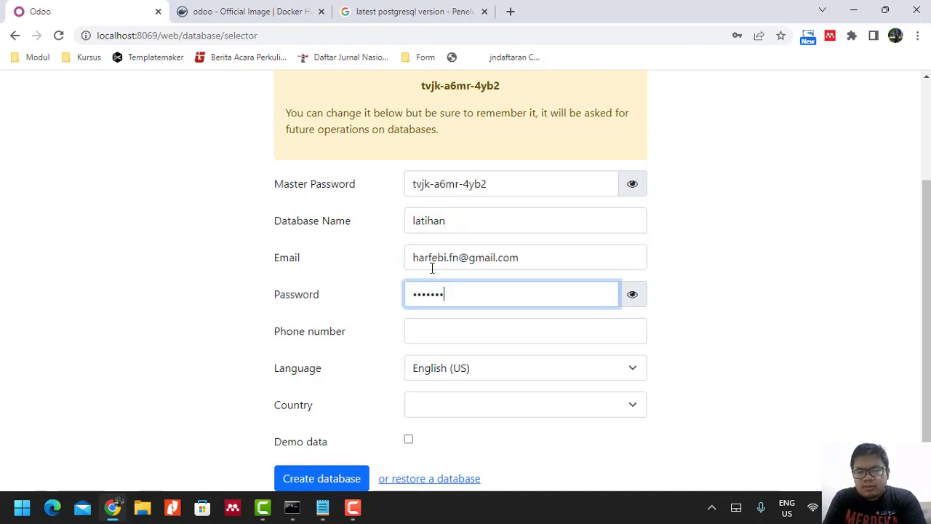
type("•")
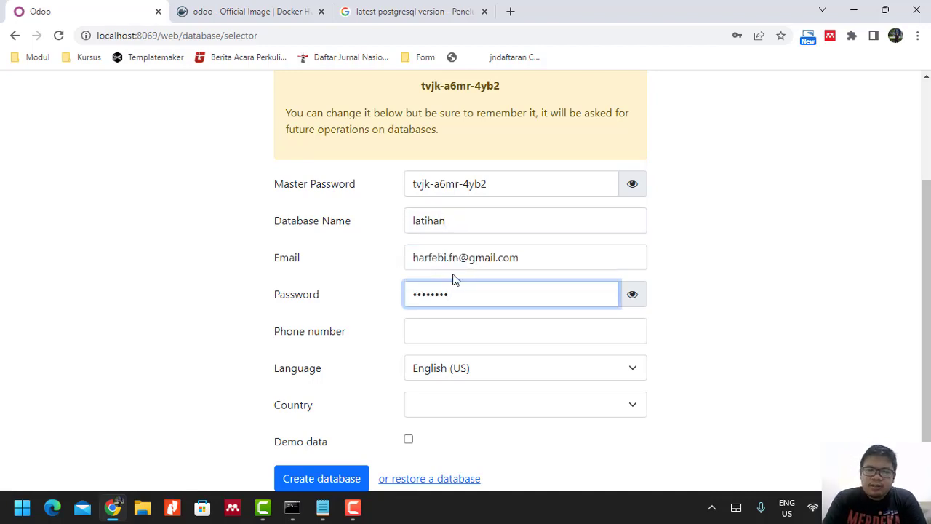
left_click(629, 300)
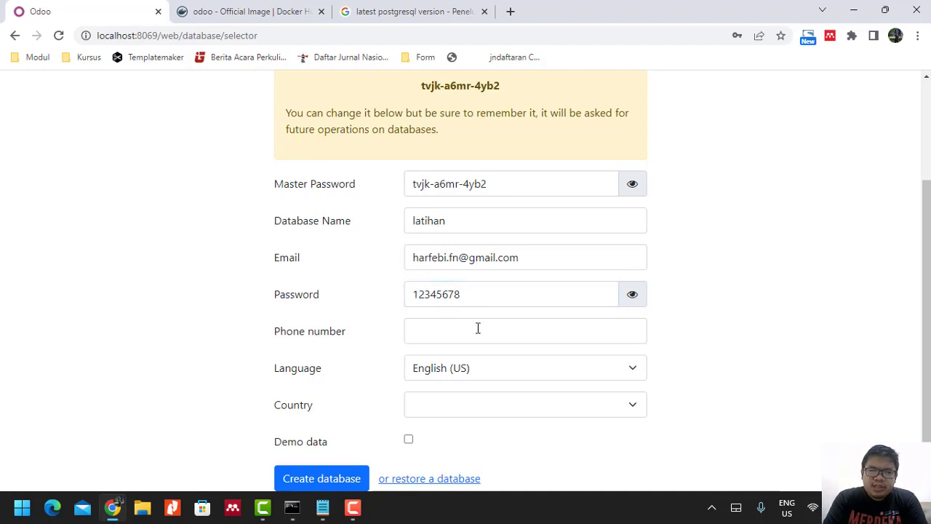
Add the admin phone number, choose Indonesia as country, and create the database.
left_click(442, 338)
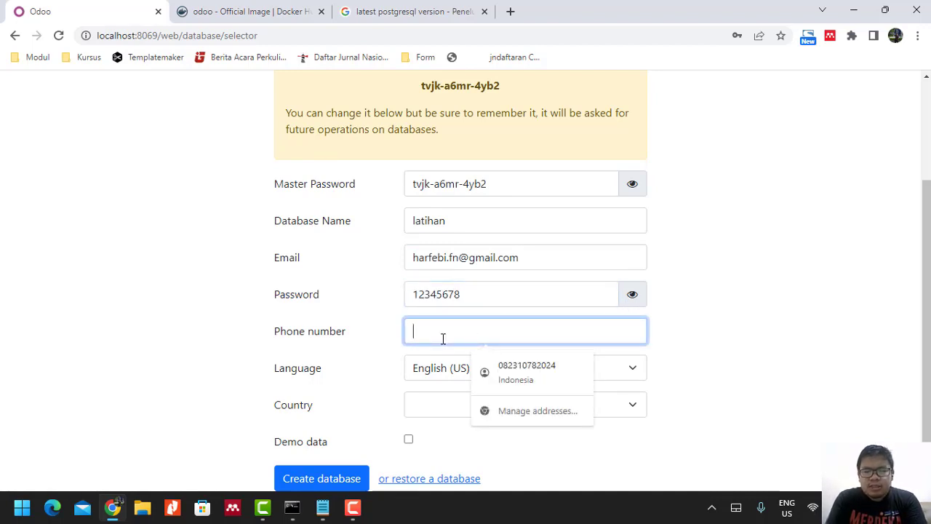
left_click(349, 405)
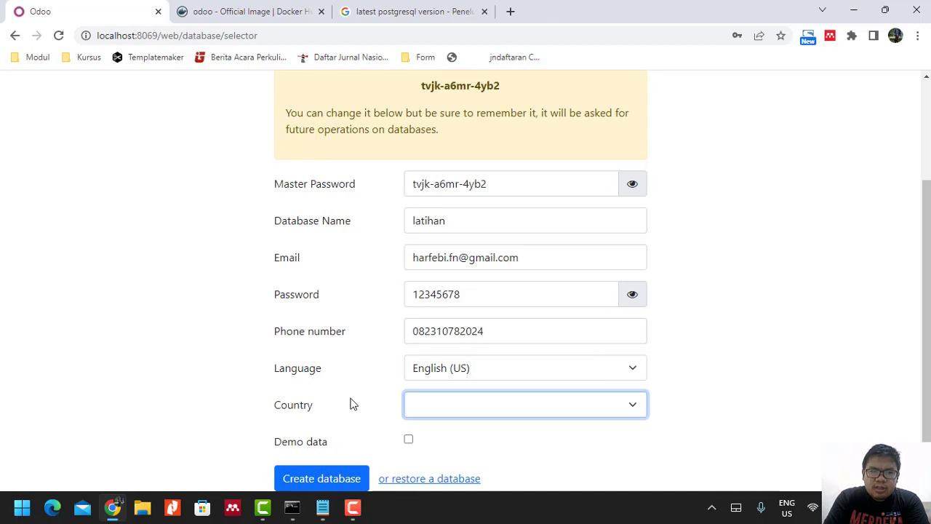
left_click(453, 413)
key("i")
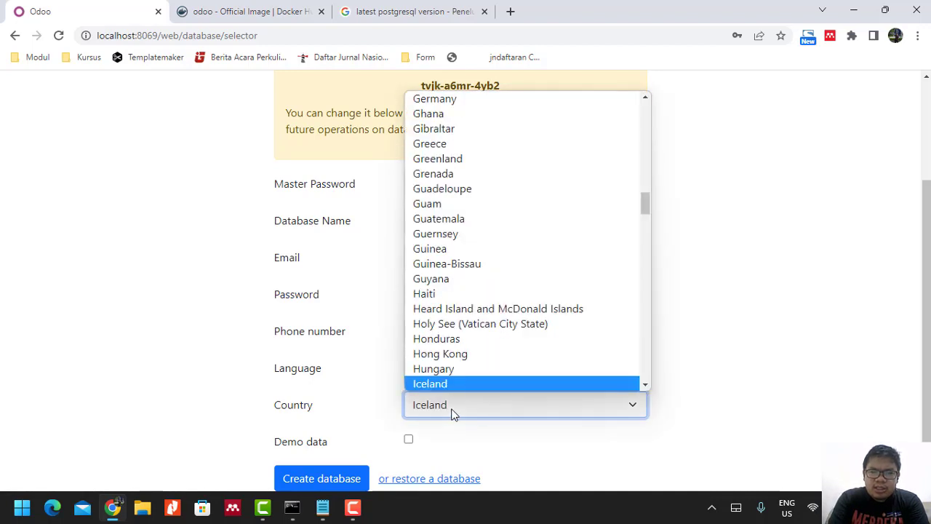
key("n")
key("d")
key("o")
key("Return")
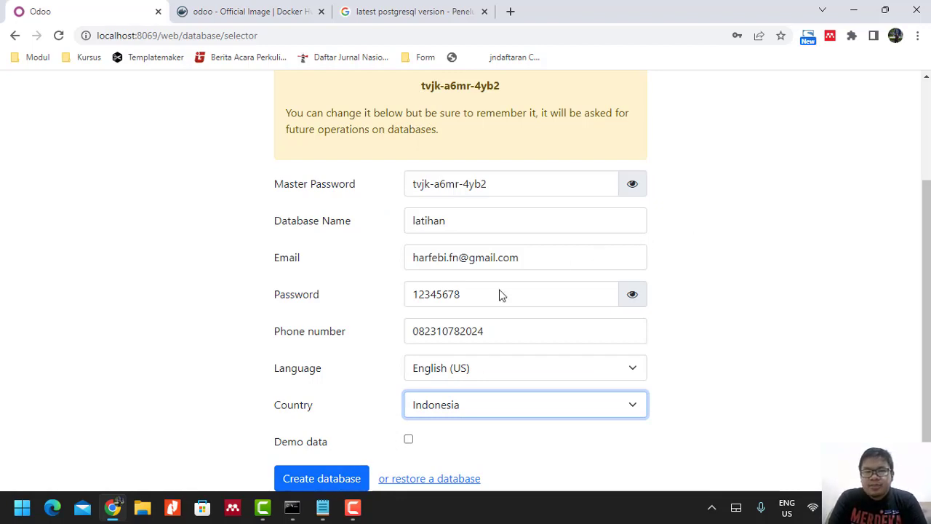
left_click(329, 491)
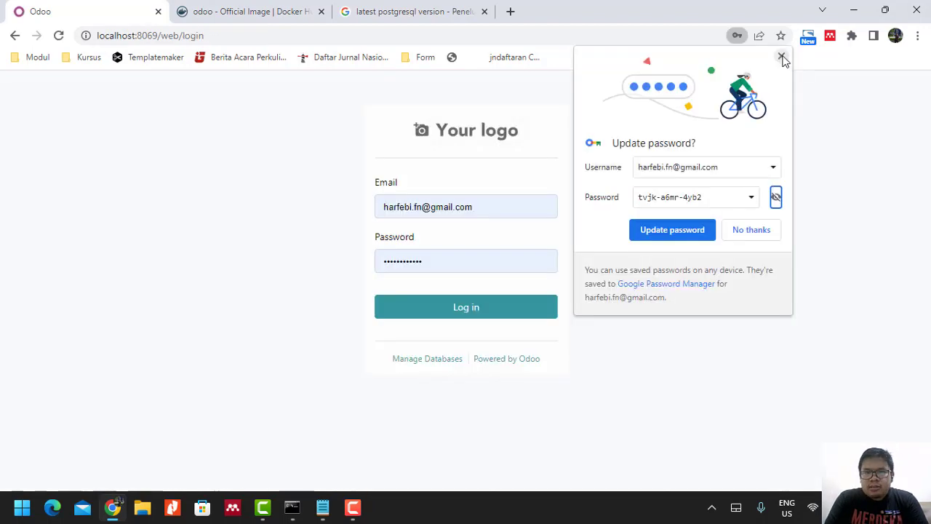
Dismiss Chrome's Update password popup and go to Manage Databases.
left_click(782, 57)
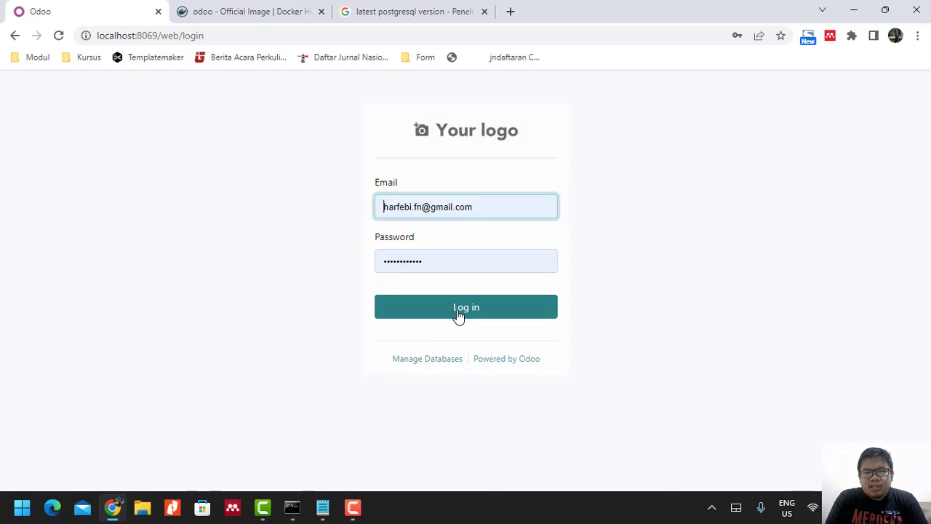
left_click(419, 363)
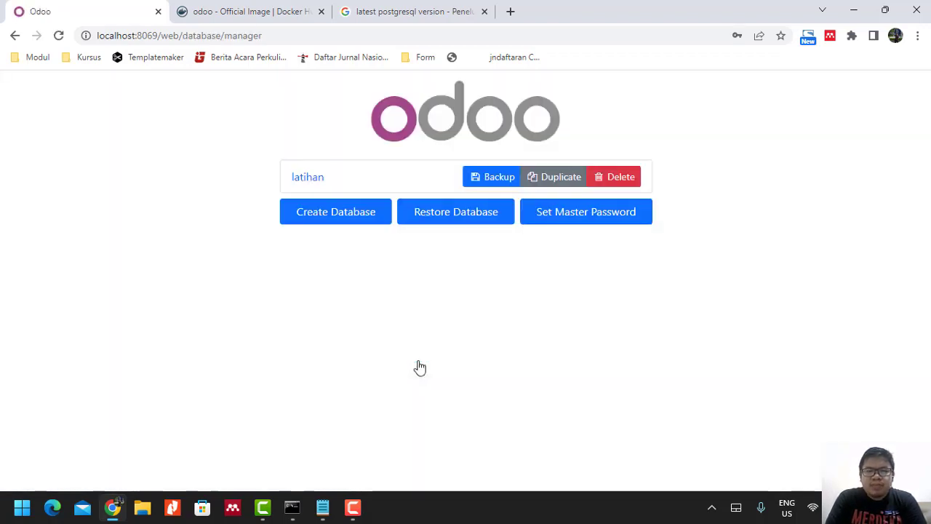
Set a new master password, pasting the generated one as the current password.
left_click(579, 222)
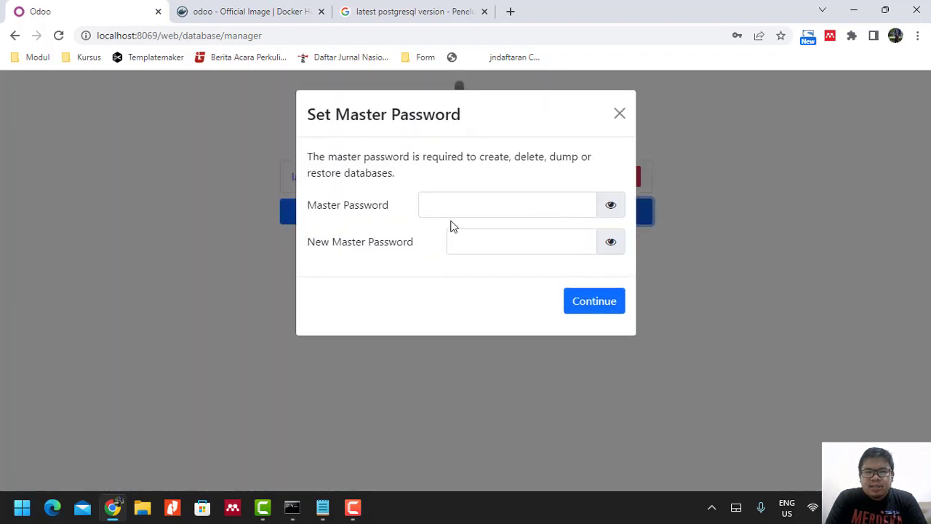
left_click(524, 204)
key("ctrl+v")
left_click(487, 247)
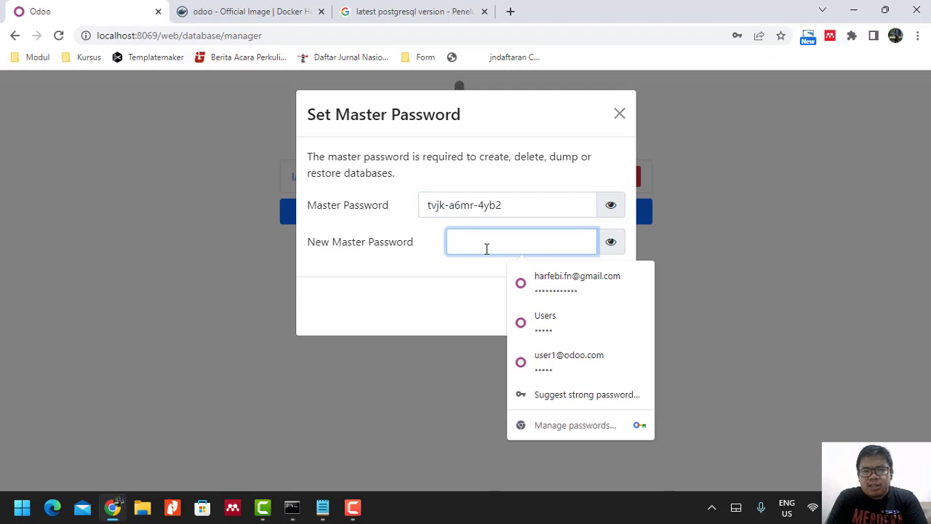
key("ctrl+v")
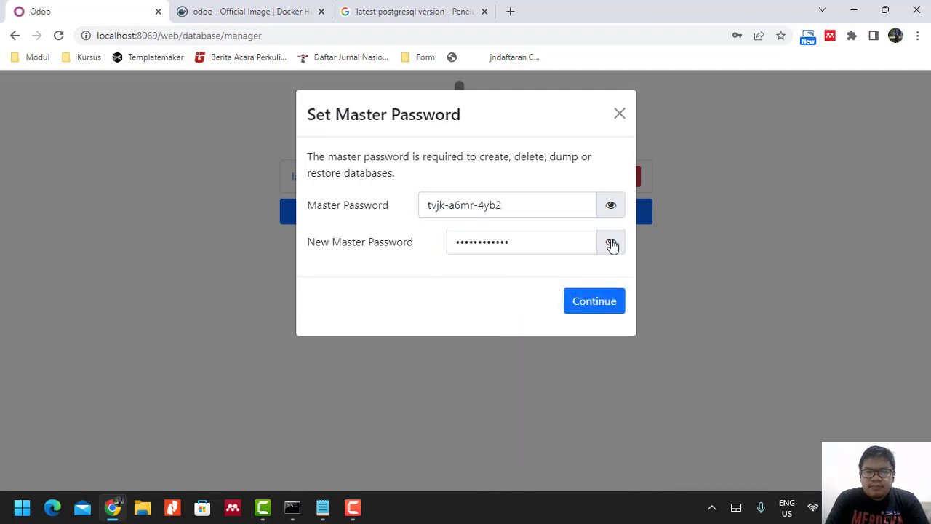
left_click(588, 302)
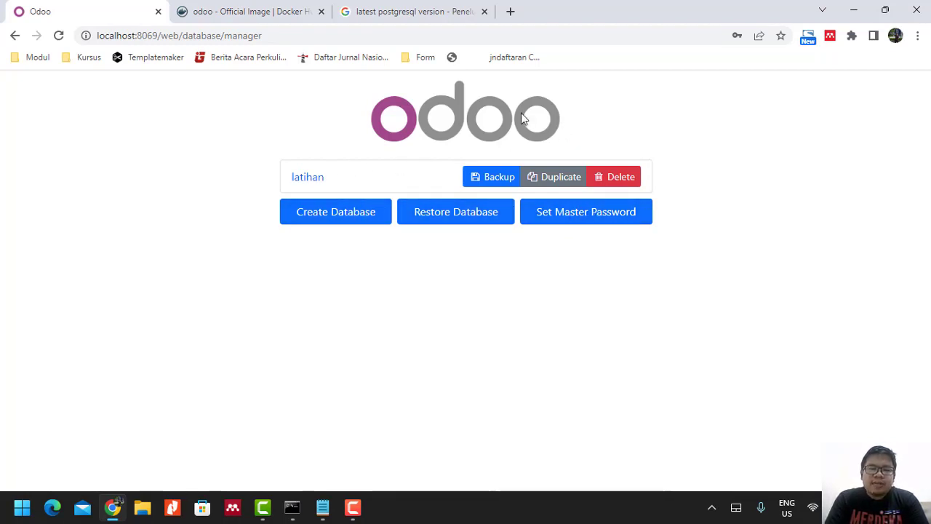
Start a new database, entering the master password and the name latihan2.
left_click(325, 217)
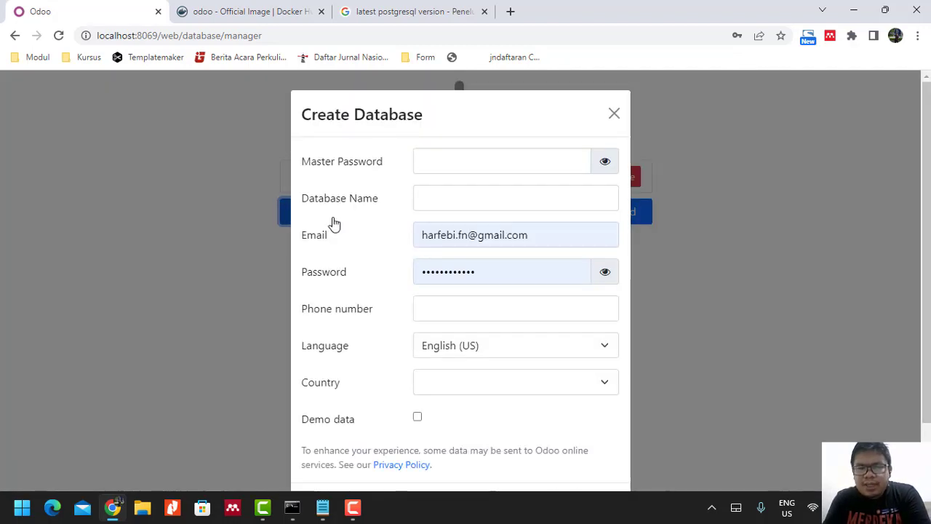
left_click(464, 168)
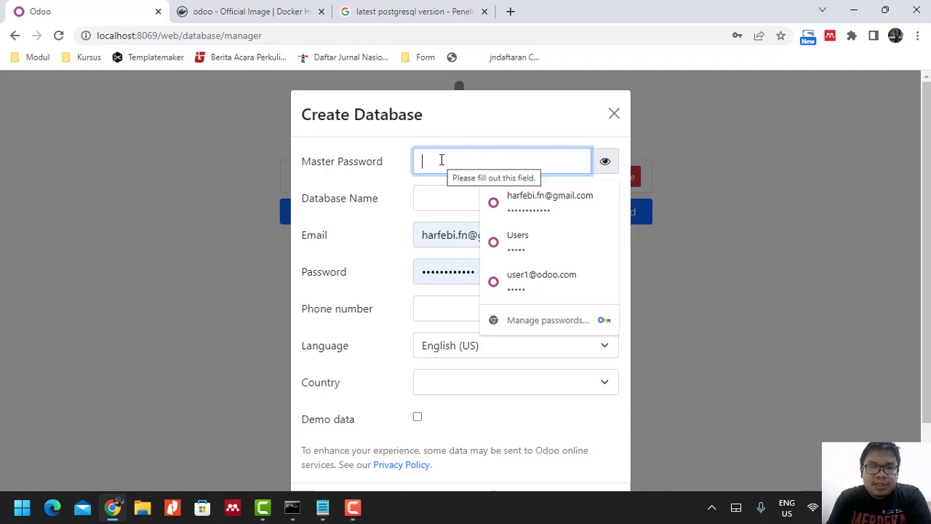
type("adm")
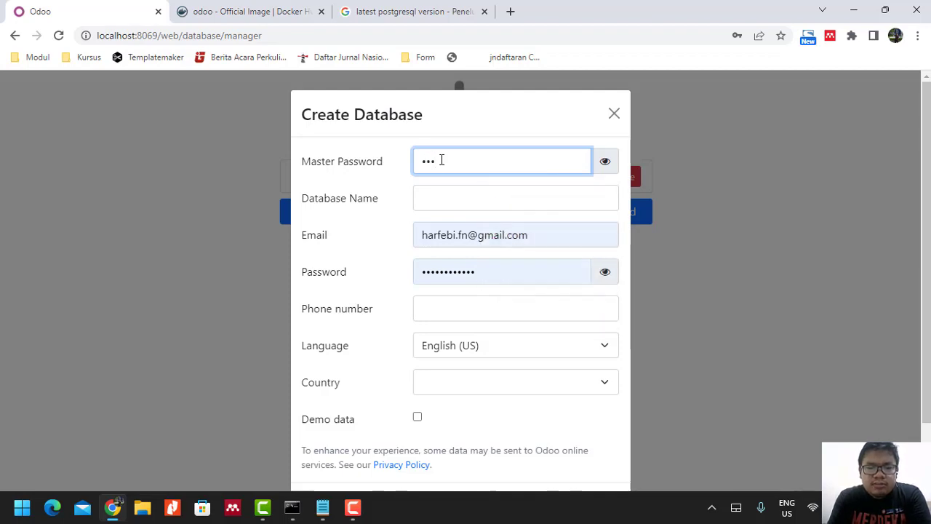
type("in12345")
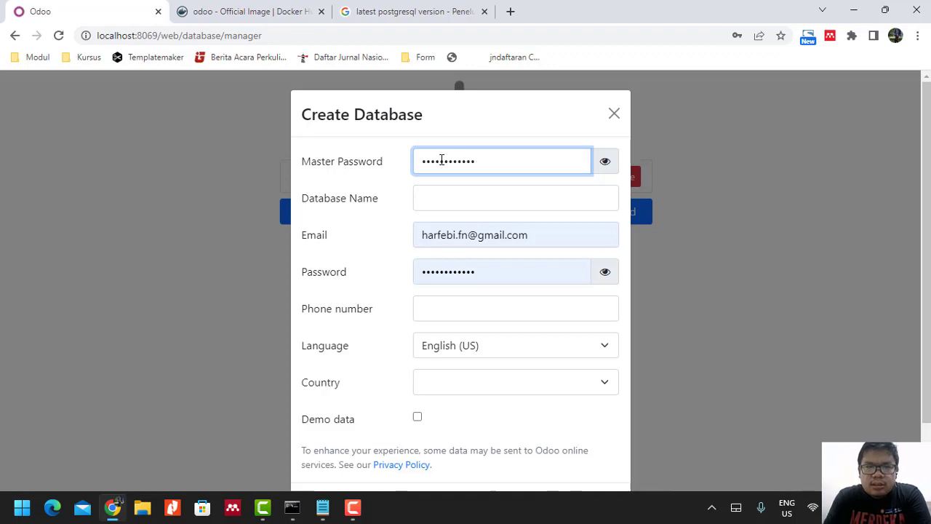
left_click(456, 203)
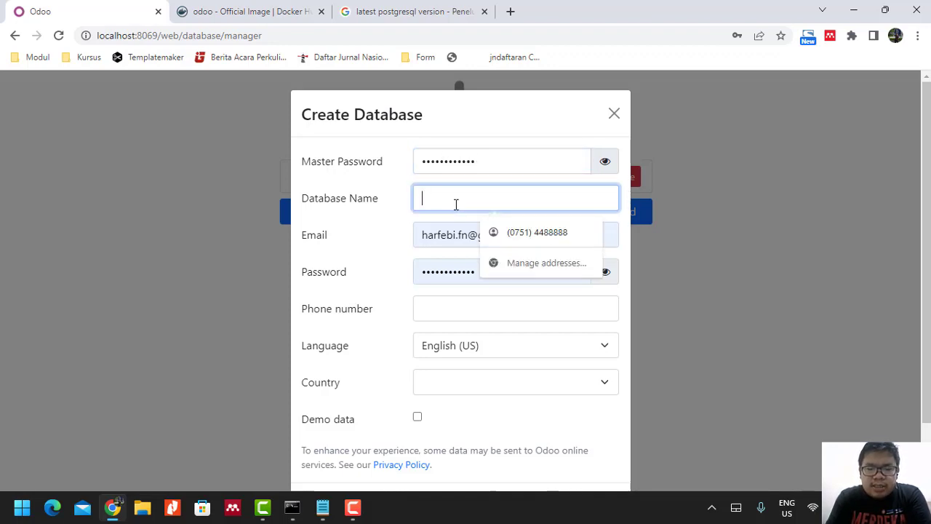
type("latihan2")
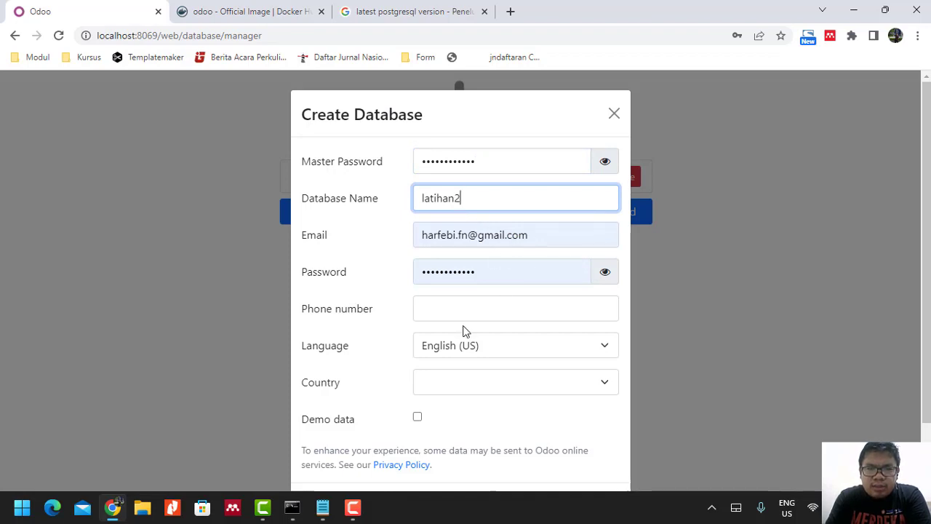
Fill in the admin phone number and choose Indonesia as the country.
left_click(492, 314)
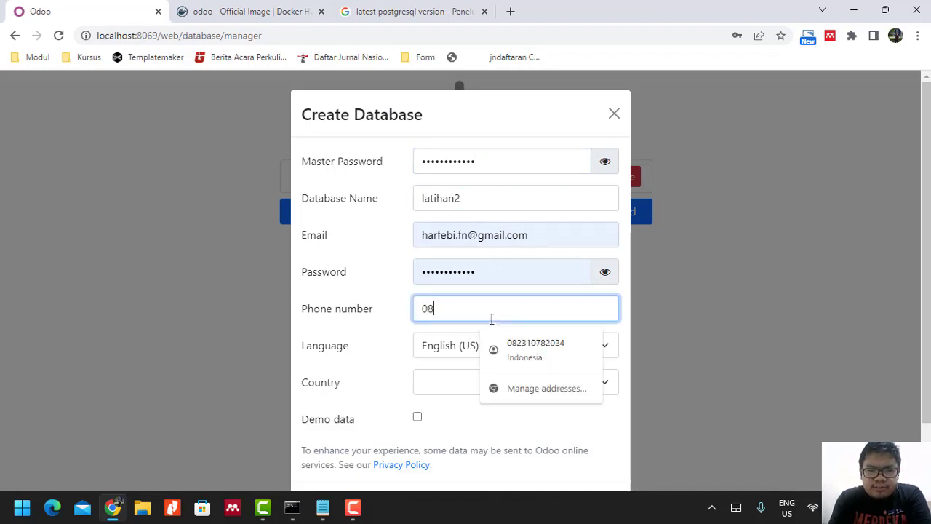
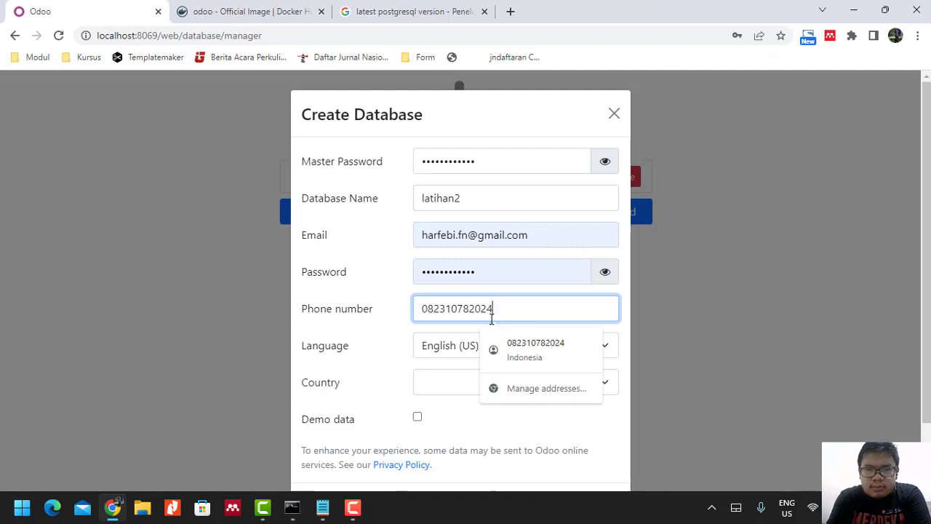
left_click(459, 385)
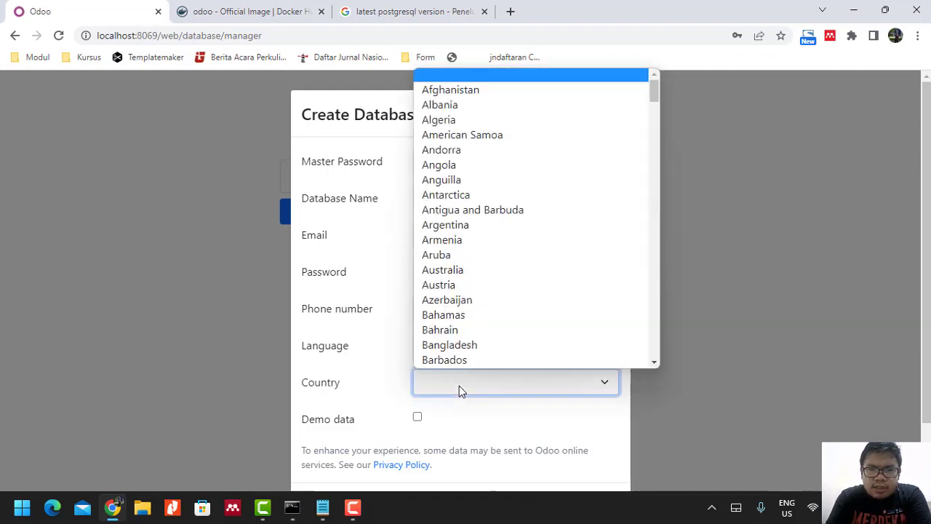
type("indo")
key("Return")
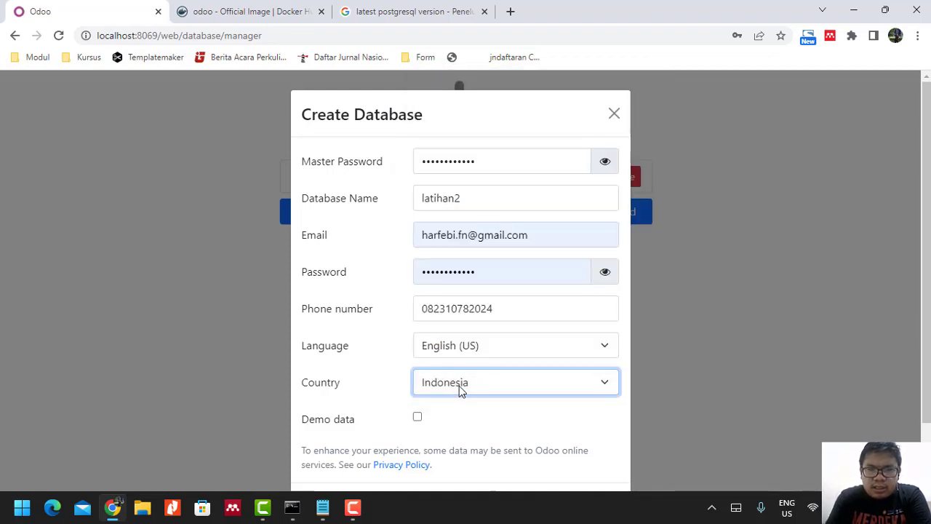
scroll(525, 322, "down", 1)
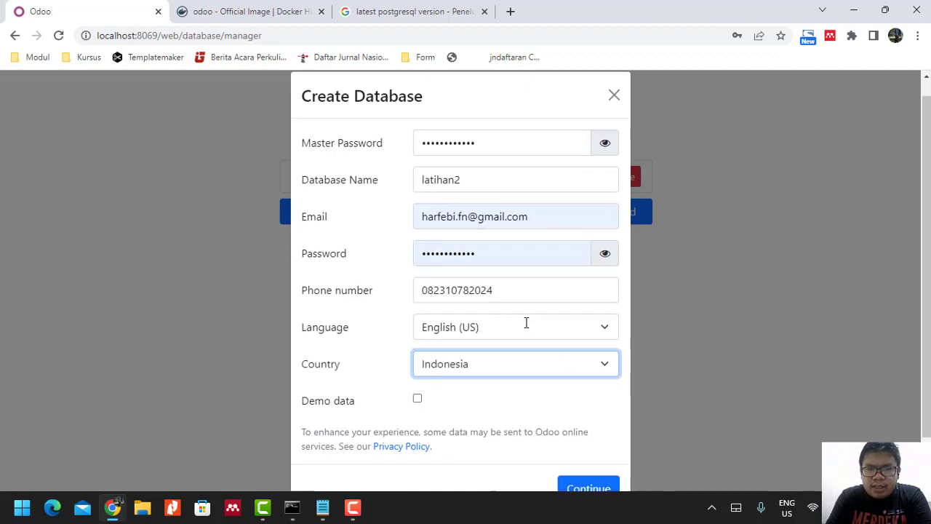
Create latihan2, then select latihan2 on the login page and log in.
left_click(590, 450)
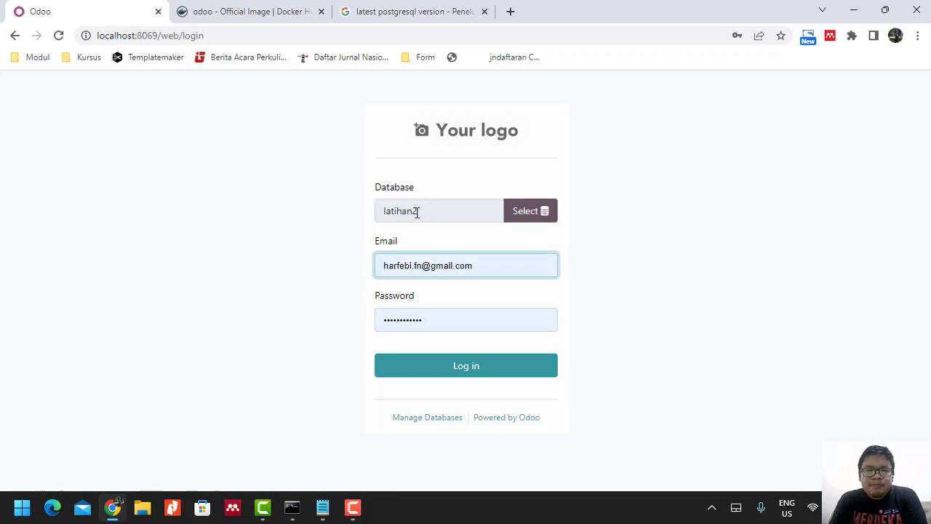
left_click(538, 212)
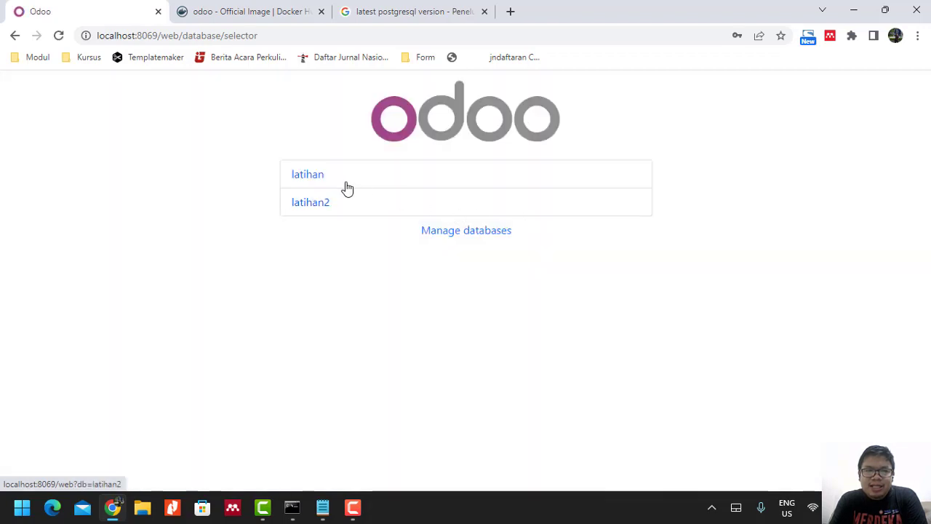
left_click(314, 208)
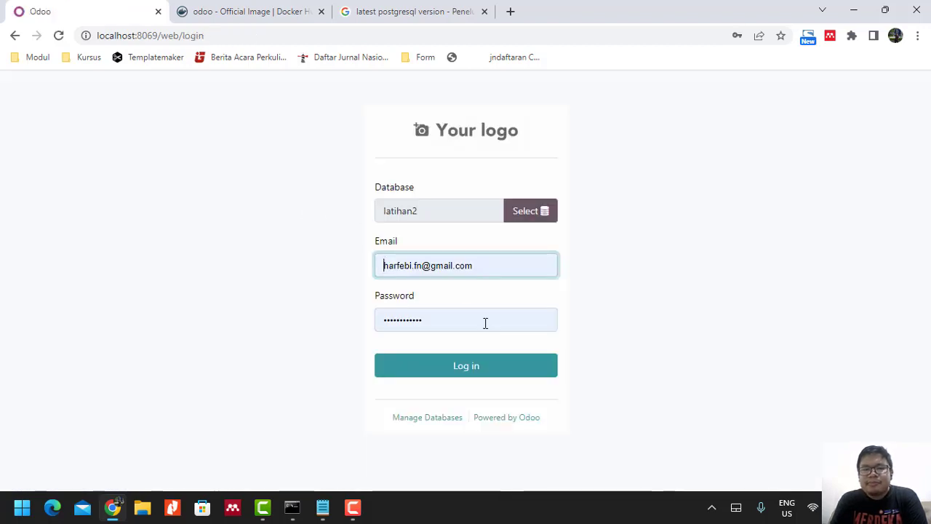
left_click(465, 370)
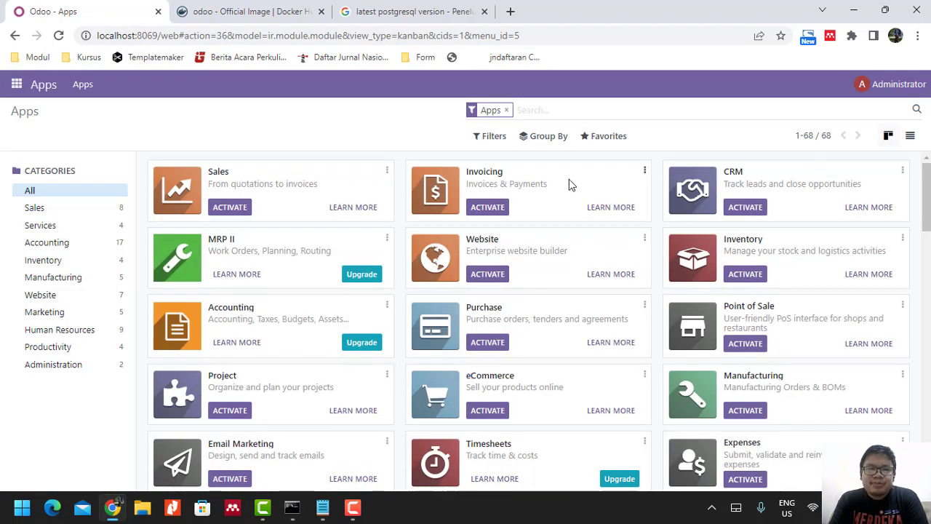
Scroll through latihan2's Apps page module cards and back to the top.
scroll(336, 344, "down", 1)
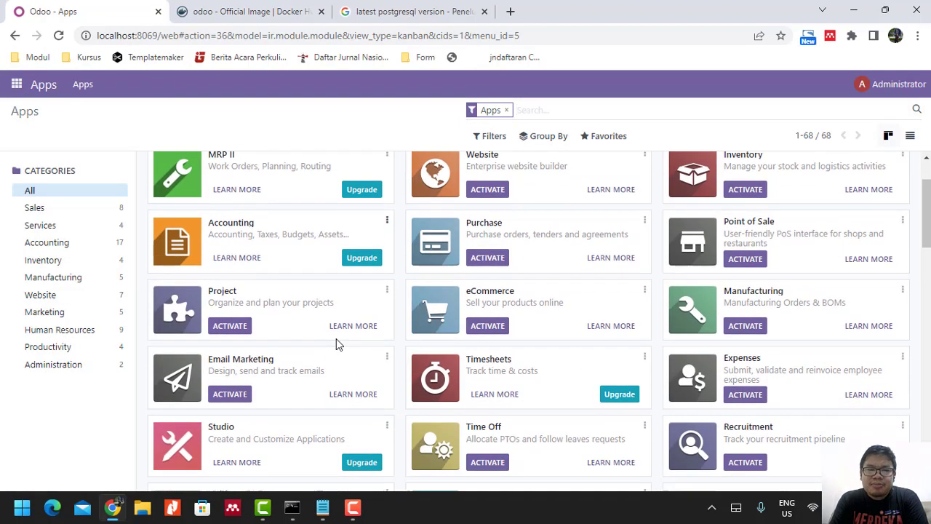
scroll(336, 344, "up", 1)
scroll(336, 343, "down", 1)
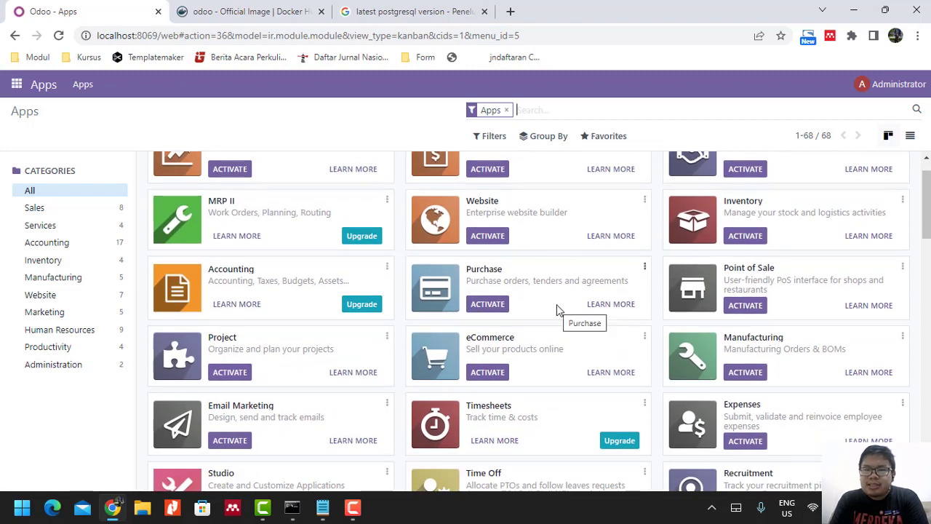
scroll(558, 309, "down", 5)
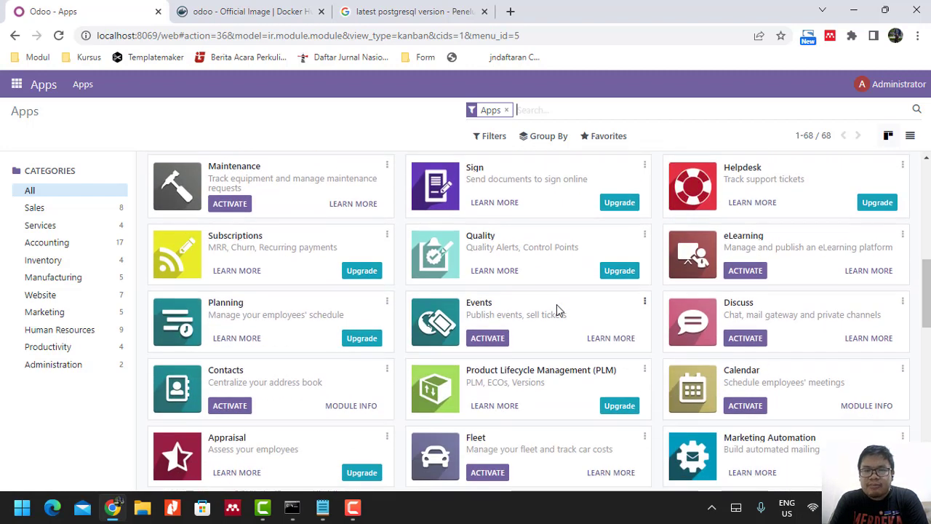
scroll(558, 309, "up", 5)
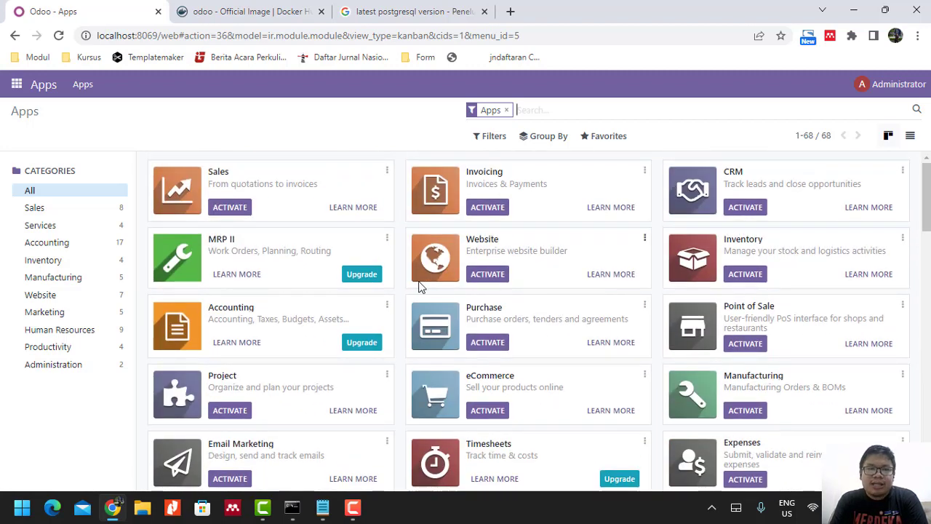
Log out of latihan2 from the Administrator account menu.
left_click(909, 84)
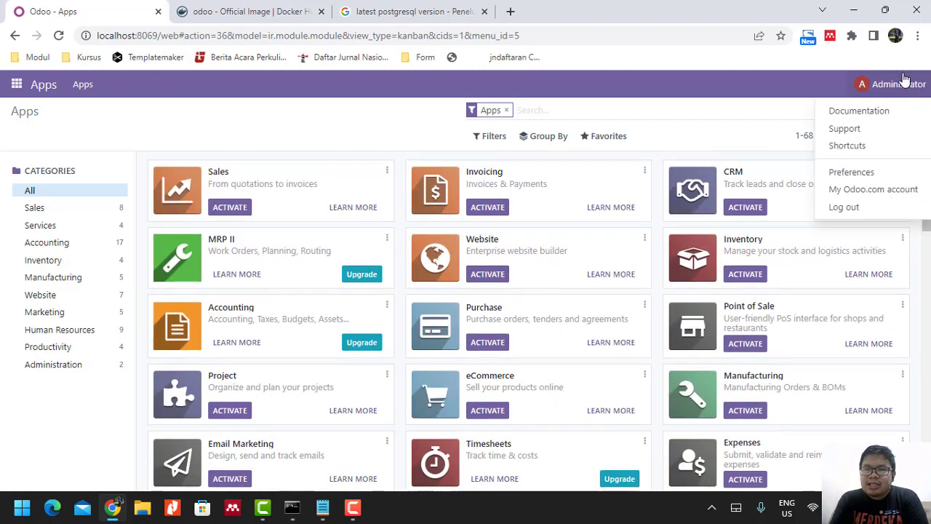
left_click(844, 207)
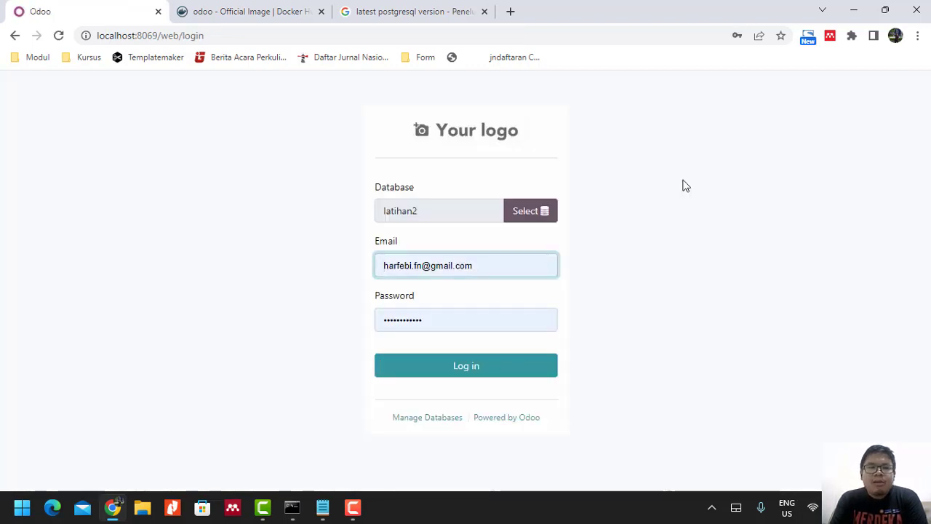